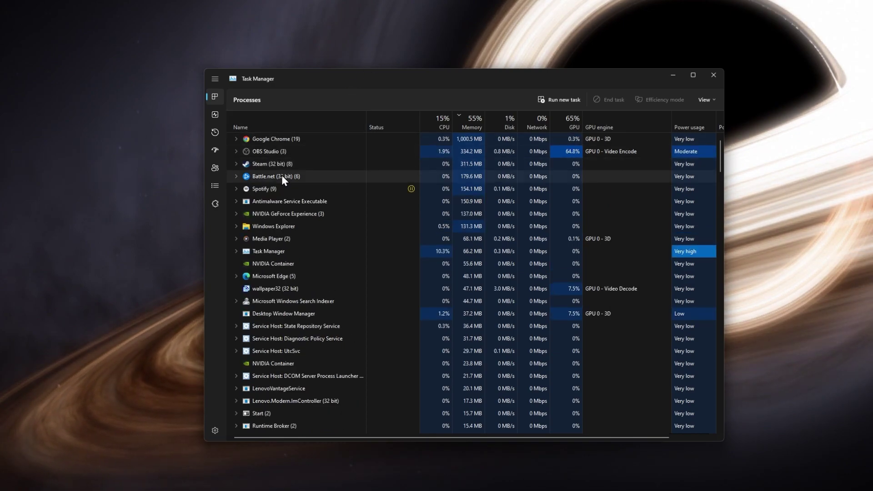
{"action": "right_click", "coordinate": [304, 164]}
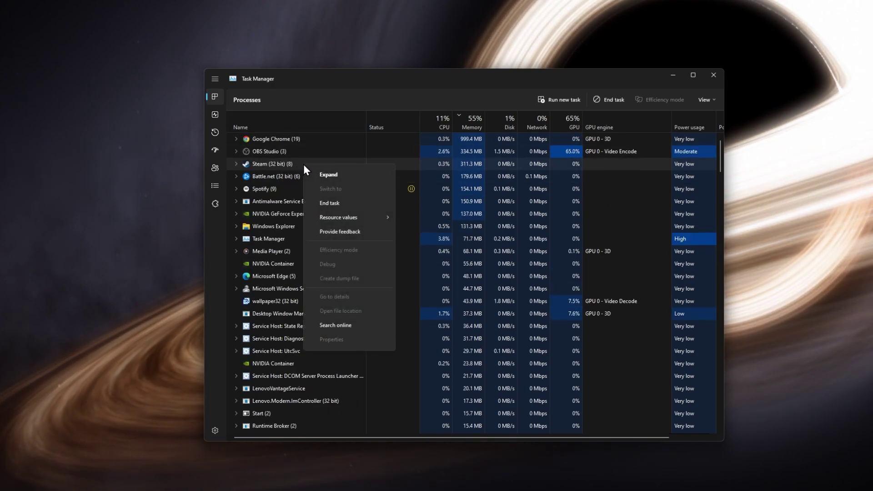
{"action": "left_click", "coordinate": [291, 165]}
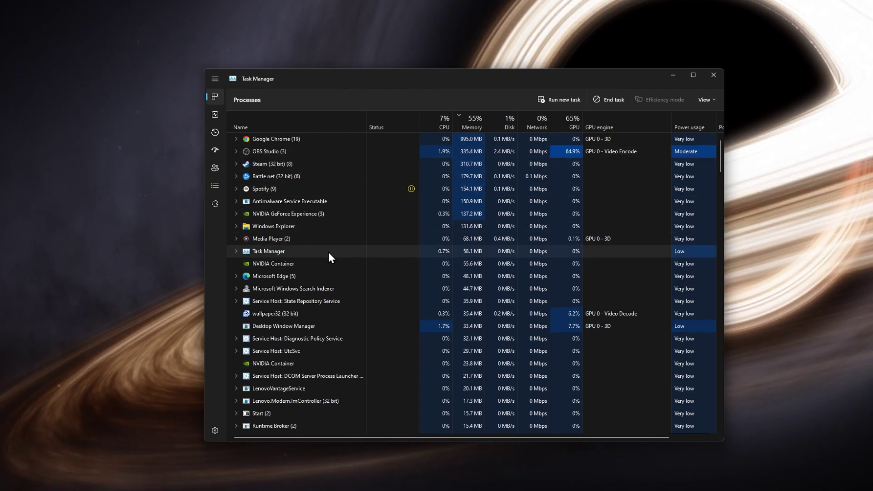
{"action": "scroll", "coordinate": [329, 252], "scroll_direction": "down", "scroll_amount": 10}
{"action": "scroll", "coordinate": [328, 252], "scroll_direction": "down", "scroll_amount": 10}
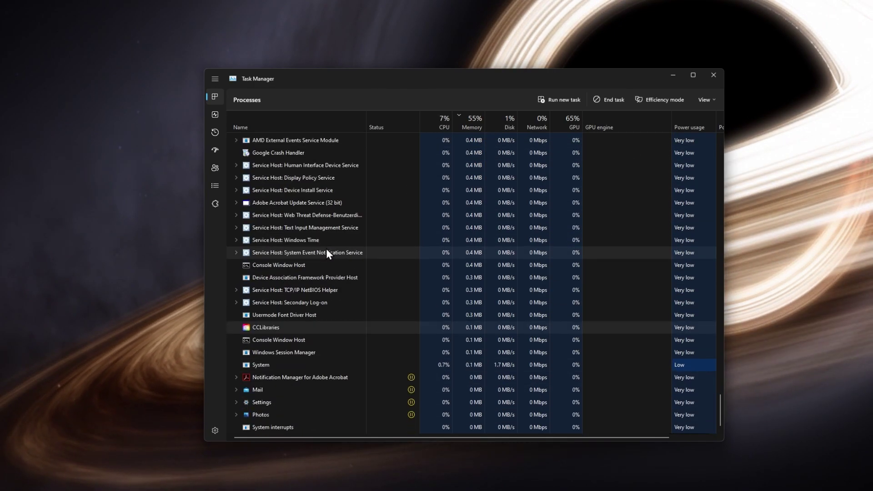
{"action": "right_click", "coordinate": [319, 328]}
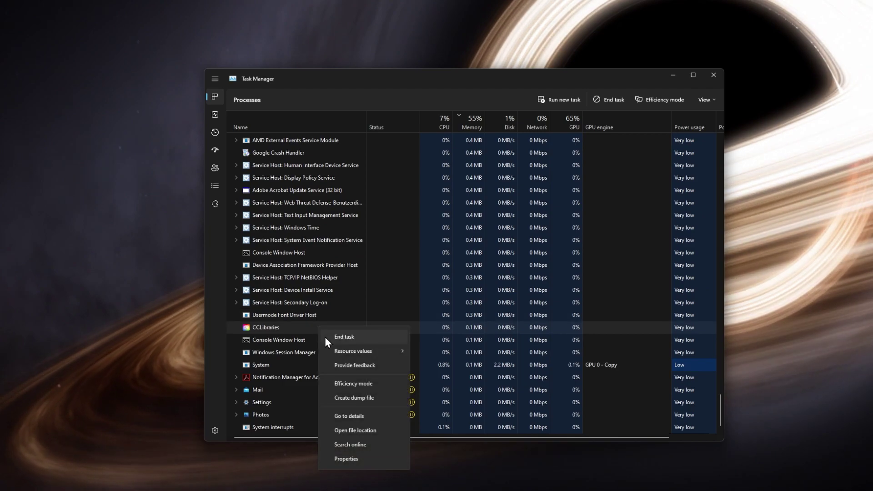
{"action": "left_click", "coordinate": [302, 327]}
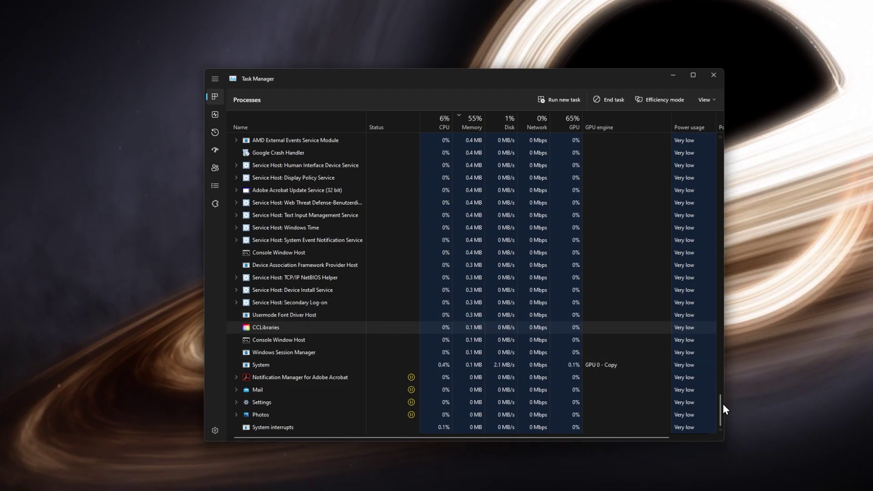
{"action": "left_click_drag", "start_coordinate": [723, 404], "coordinate": [734, 150]}
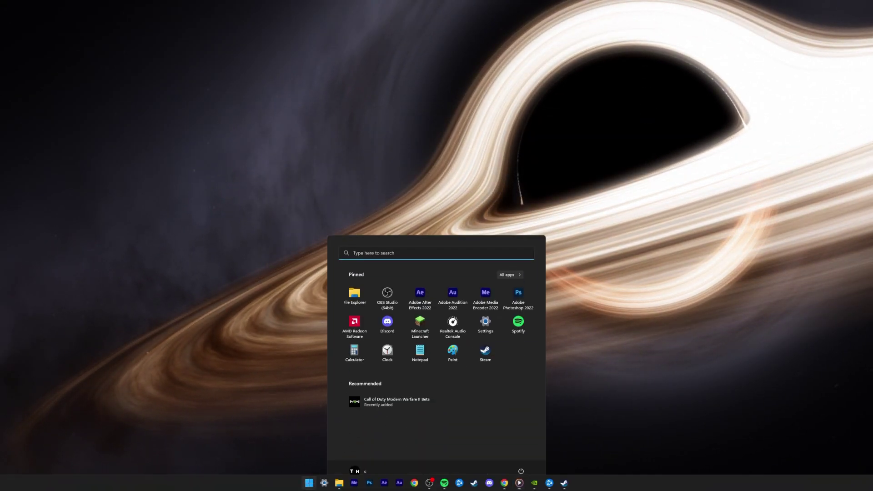
Search 'firewall' and open Firewall & network protection in Windows Security
{"action": "type", "text": "firewall"}
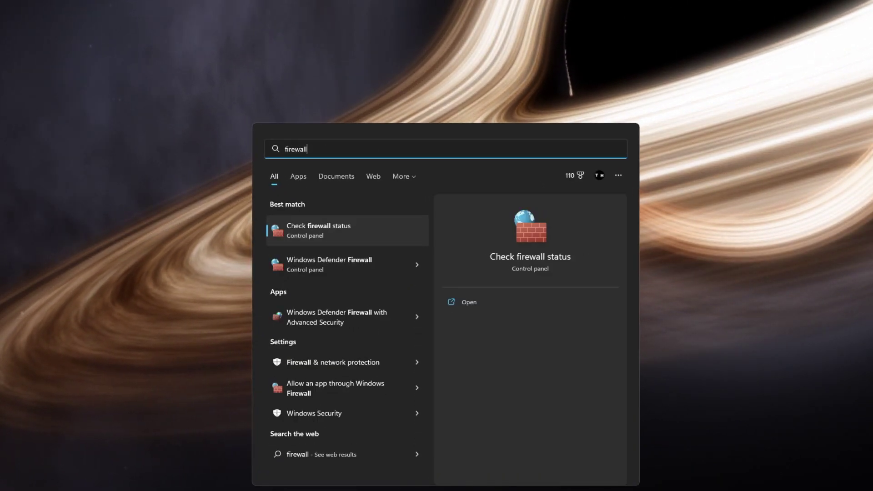
{"action": "key", "text": "Down"}
{"action": "key", "text": "Down"}
{"action": "key", "text": "Down"}
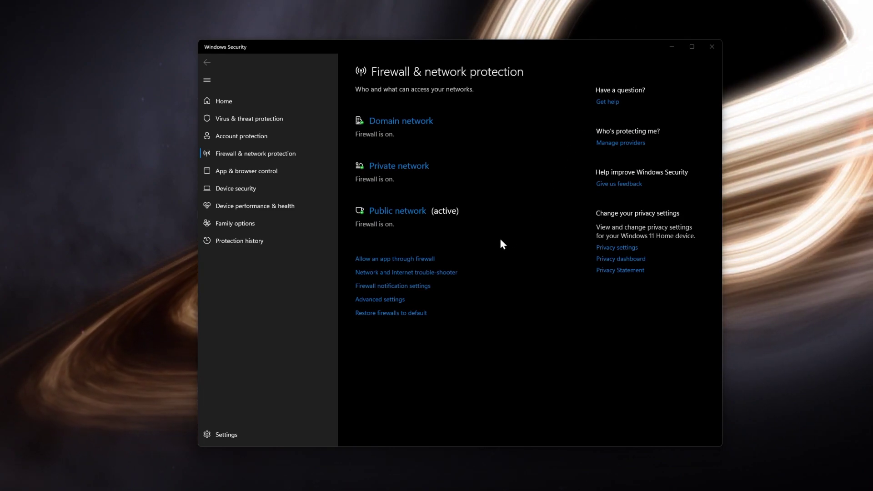
Unlock the allowed-apps list, select the Modern Warfare II: BETA entry, and begin adding another app
{"action": "left_click", "coordinate": [397, 260]}
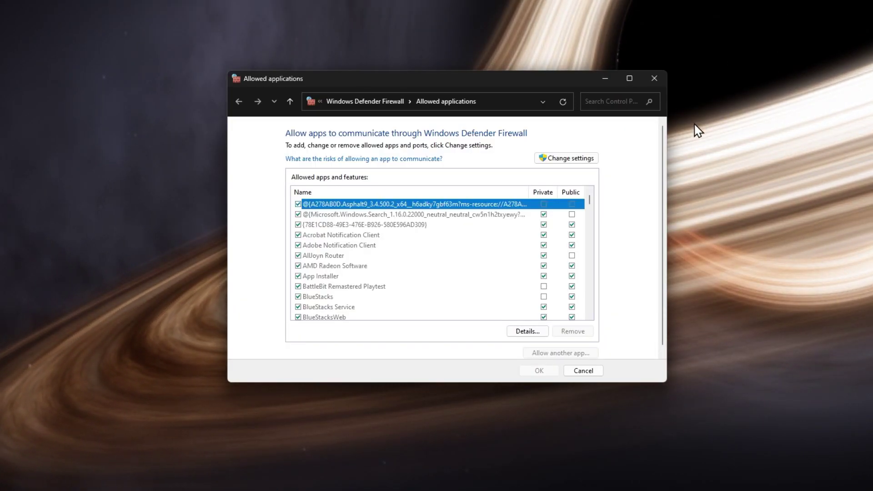
{"action": "left_click", "coordinate": [585, 164]}
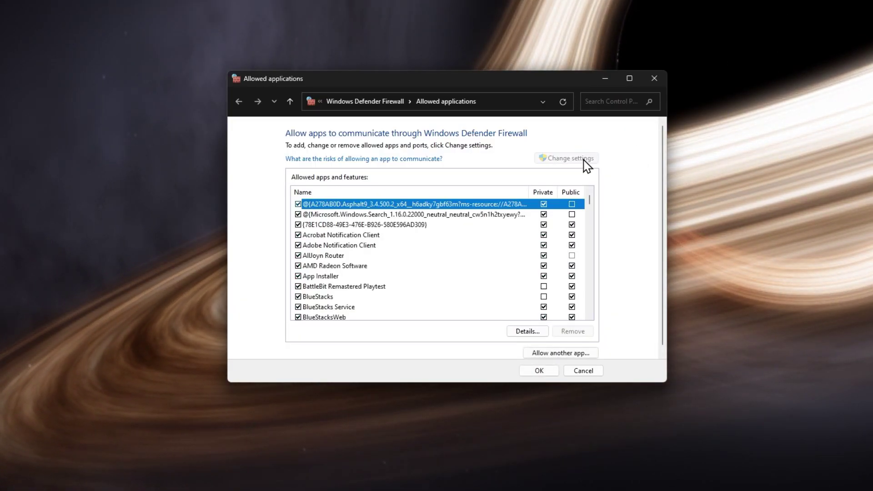
{"action": "left_click", "coordinate": [323, 259]}
{"action": "key", "text": "c"}
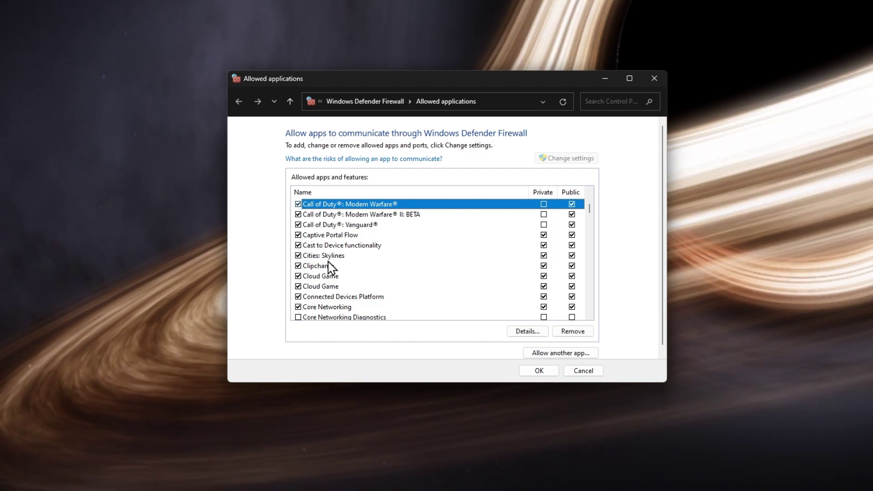
{"action": "left_click", "coordinate": [339, 218]}
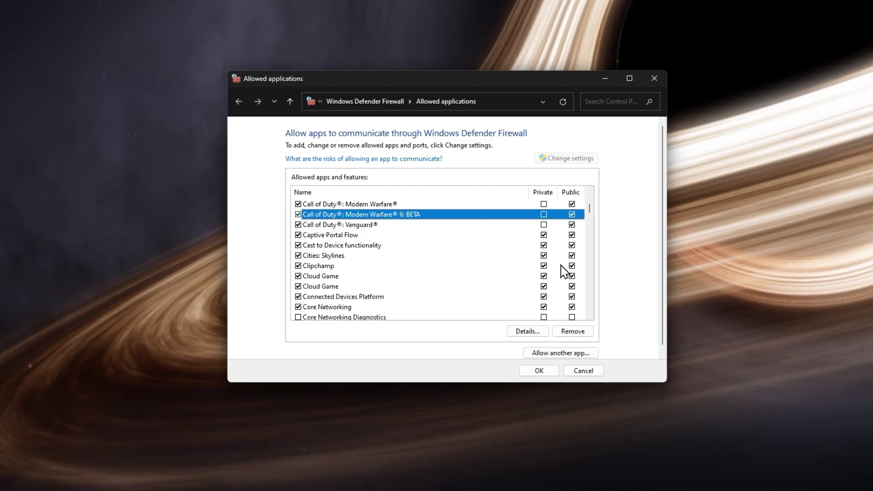
{"action": "scroll", "coordinate": [612, 279], "scroll_direction": "down", "scroll_amount": 1}
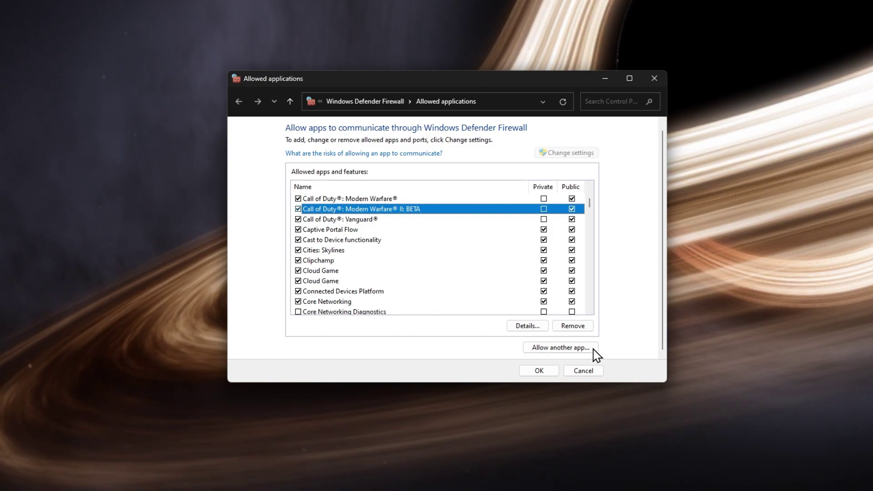
{"action": "left_click", "coordinate": [565, 348]}
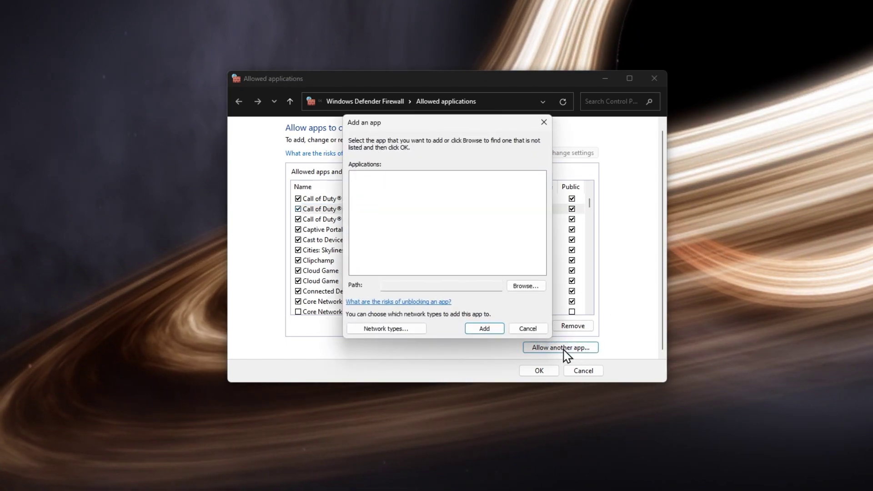
Browse to C:\Program Files (x86)\Call of Duty\_beta_, select cod, then cancel both add-app dialogs
{"action": "left_click", "coordinate": [523, 286]}
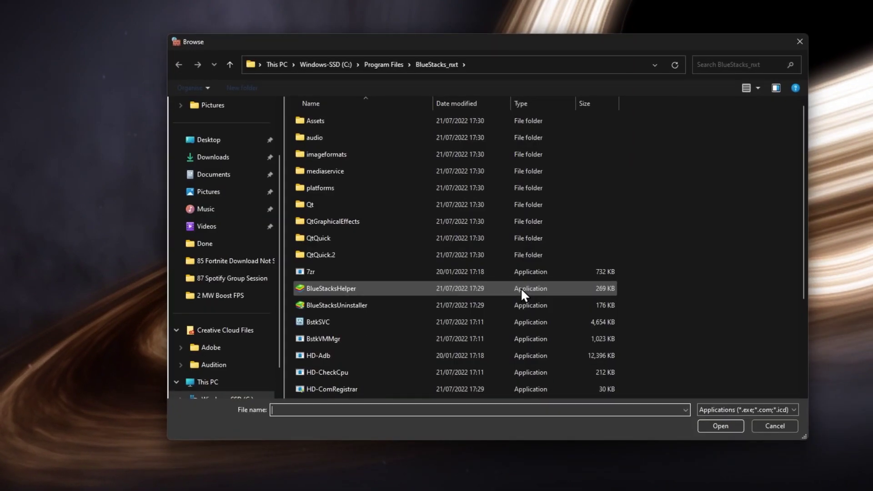
{"action": "left_click", "coordinate": [323, 65]}
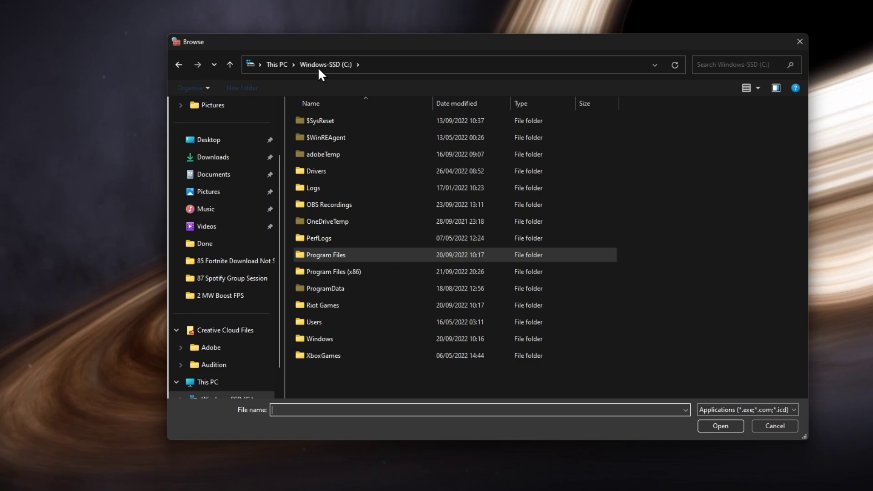
{"action": "double_click", "coordinate": [350, 273]}
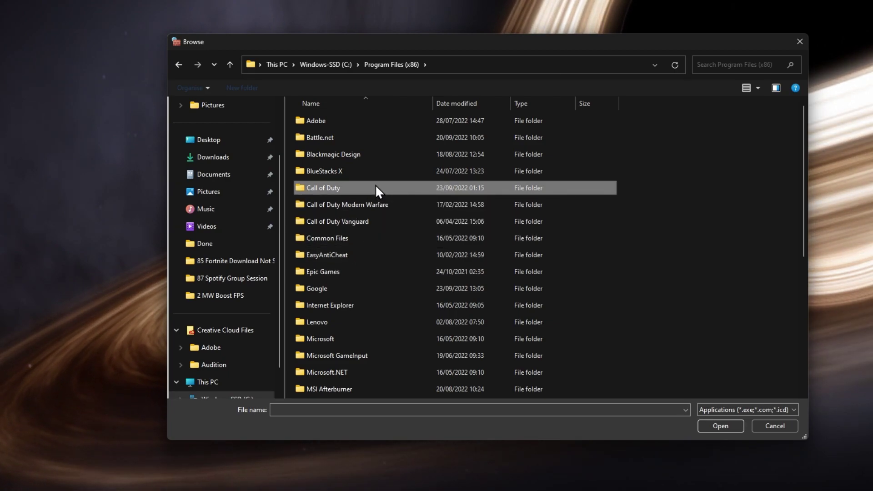
{"action": "double_click", "coordinate": [375, 184]}
{"action": "double_click", "coordinate": [360, 137]}
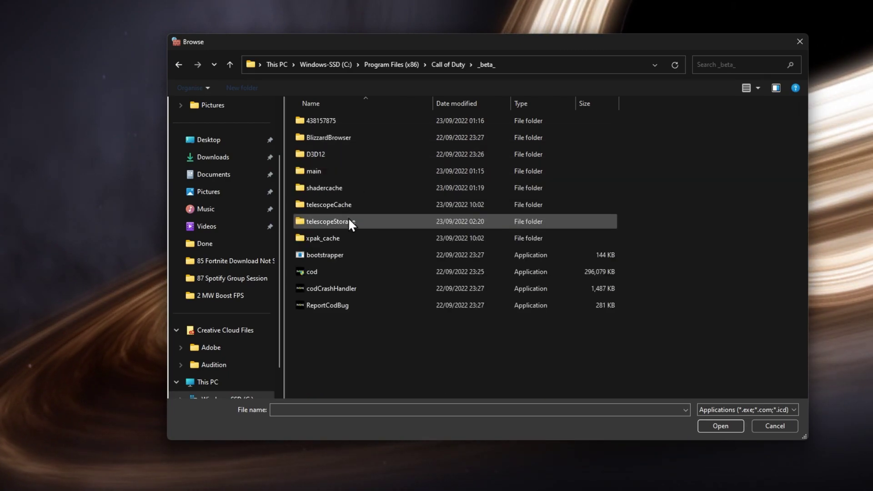
{"action": "left_click", "coordinate": [343, 271]}
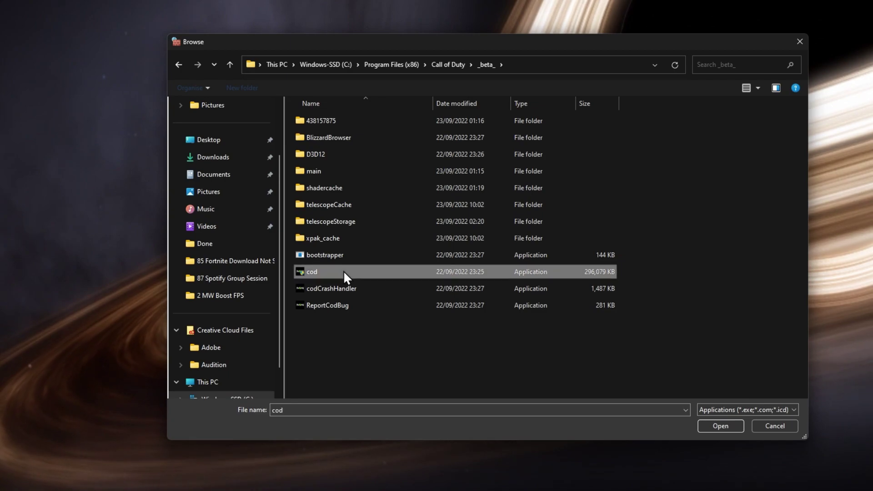
{"action": "left_click", "coordinate": [775, 427]}
{"action": "left_click", "coordinate": [529, 328]}
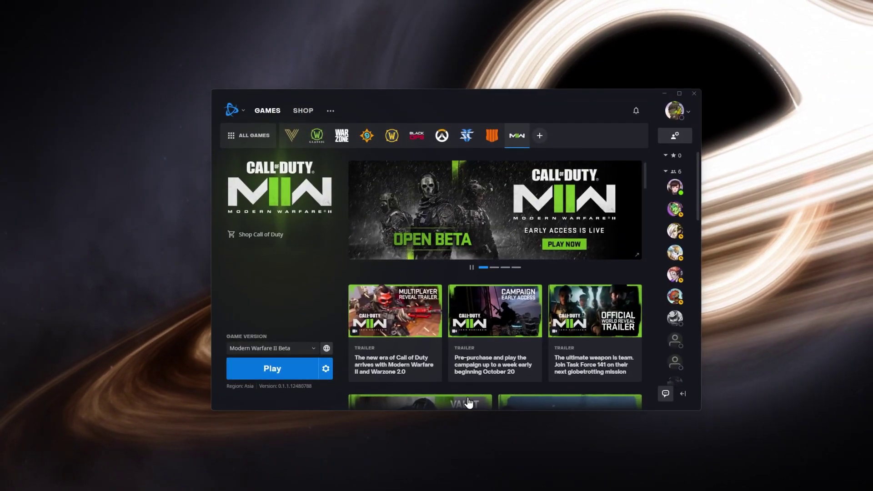
Open the gear-icon options menu for Modern Warfare II Beta in Battle.net
{"action": "left_click", "coordinate": [325, 369]}
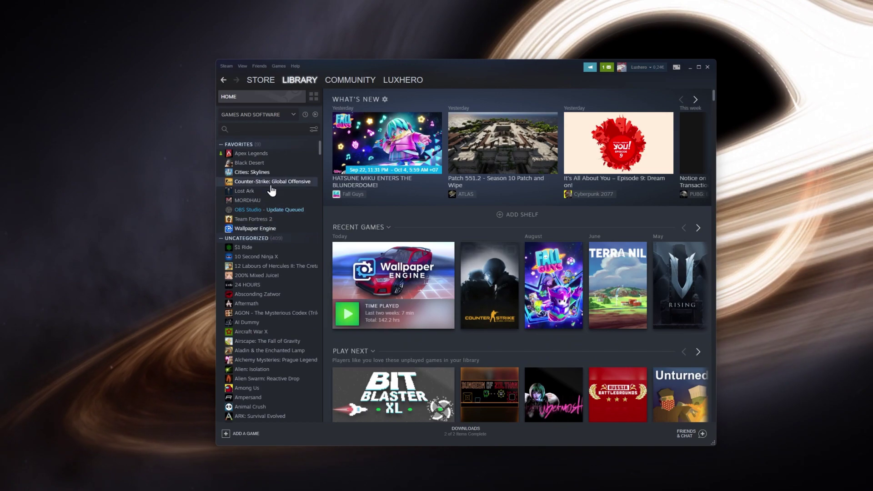
Open Counter-Strike: Global Offensive's Properties from the library and view its LOCAL FILES section
{"action": "right_click", "coordinate": [296, 183]}
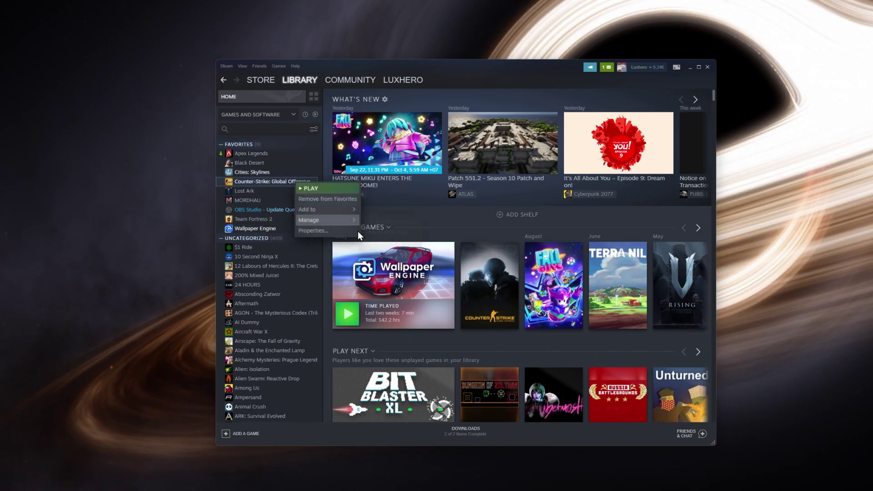
{"action": "left_click", "coordinate": [321, 230]}
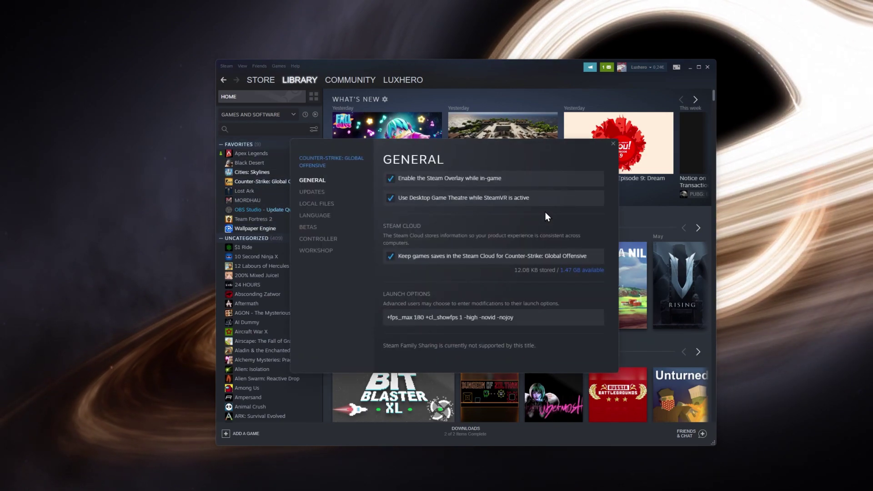
{"action": "left_click", "coordinate": [324, 204]}
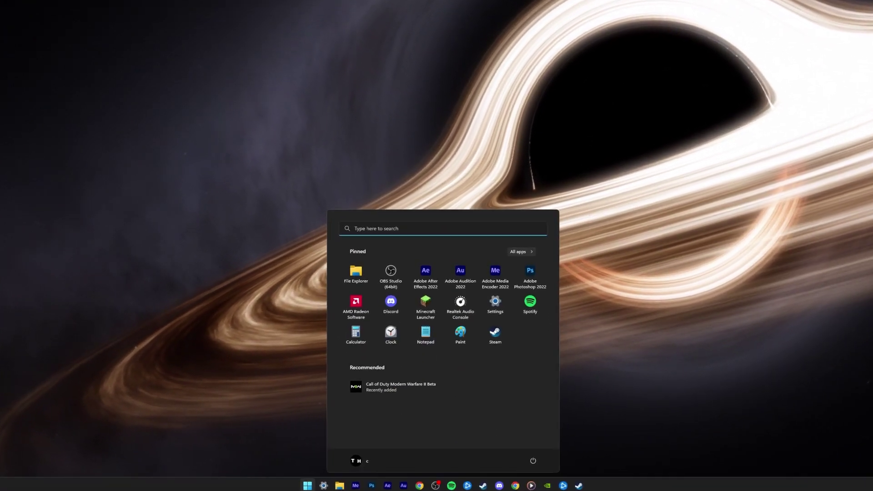
Search 'gef' in Start, replacing a mistaken 'amd' search, and launch GeForce Experience
{"action": "type", "text": "amd"}
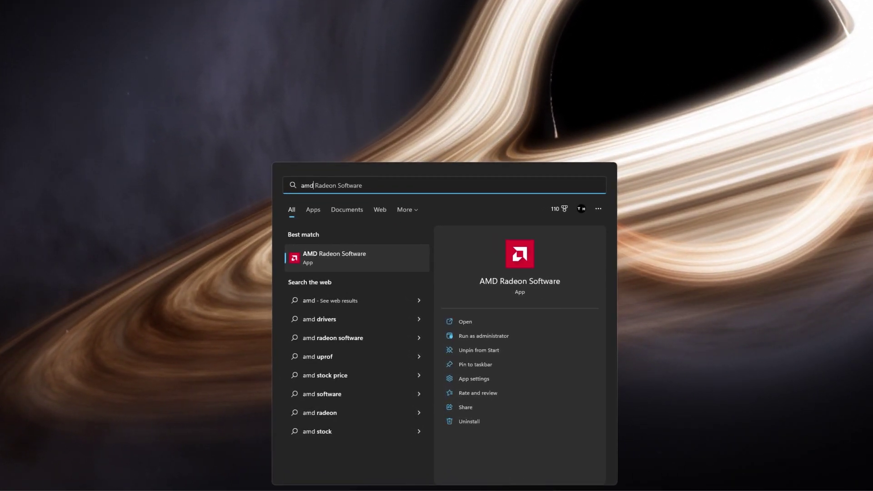
{"action": "key", "text": "BackSpace"}
{"action": "key", "text": "BackSpace"}
{"action": "type", "text": "gef"}
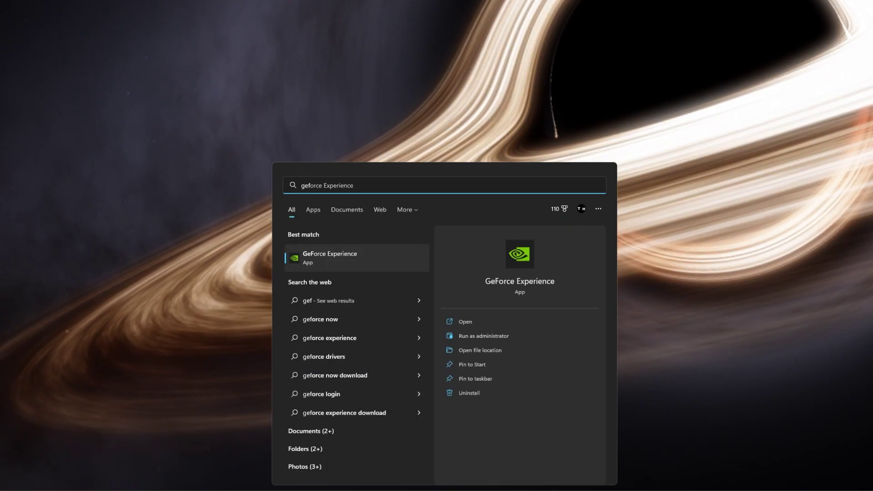
{"action": "key", "text": "Return"}
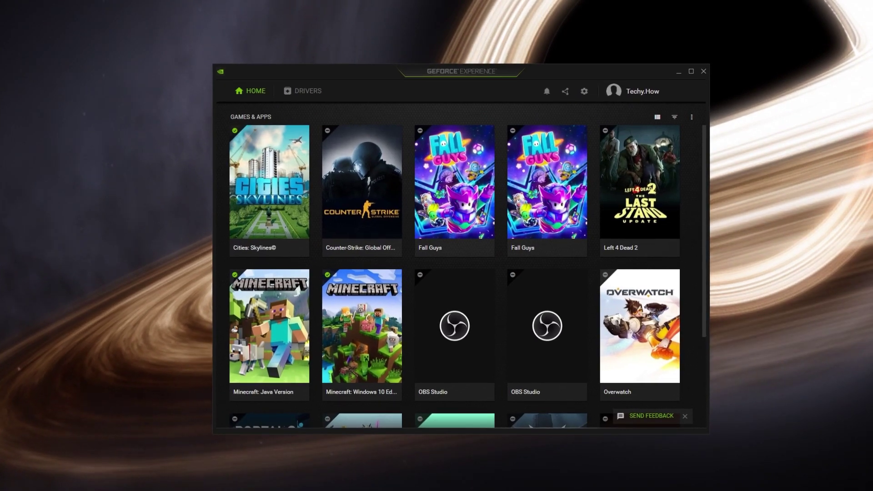
On the Drivers page, check for updates, confirming Game Ready Driver 516.94 is latest, then collapse the details
{"action": "left_click", "coordinate": [307, 92]}
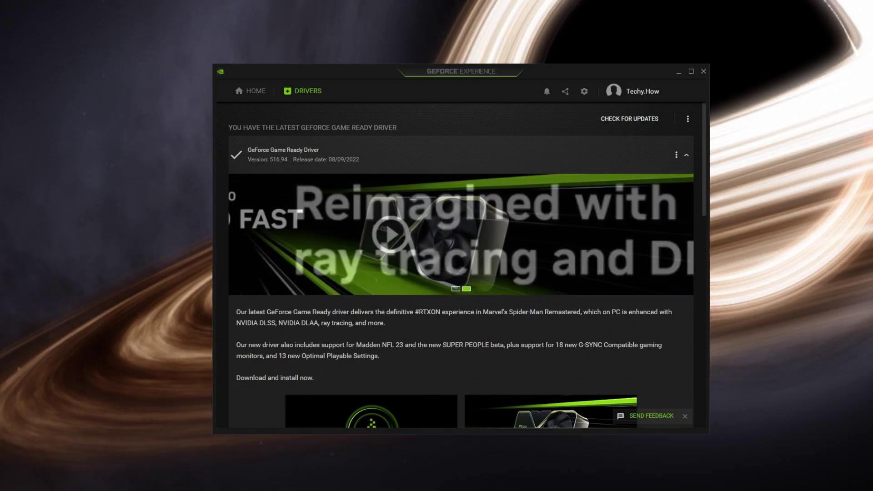
{"action": "left_click", "coordinate": [633, 119]}
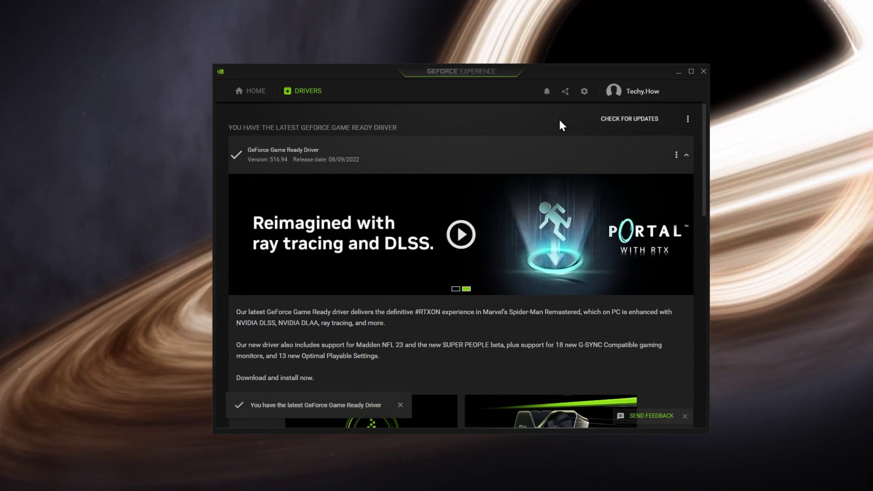
{"action": "left_click", "coordinate": [400, 405]}
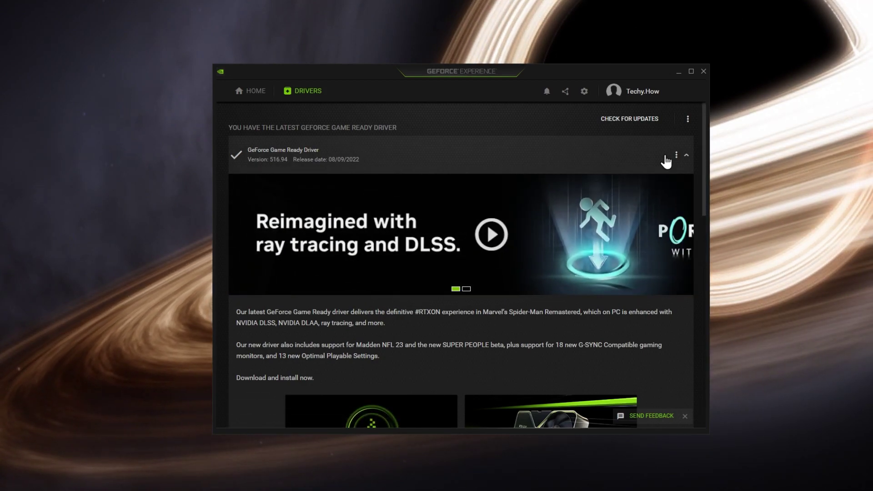
{"action": "left_click", "coordinate": [686, 156]}
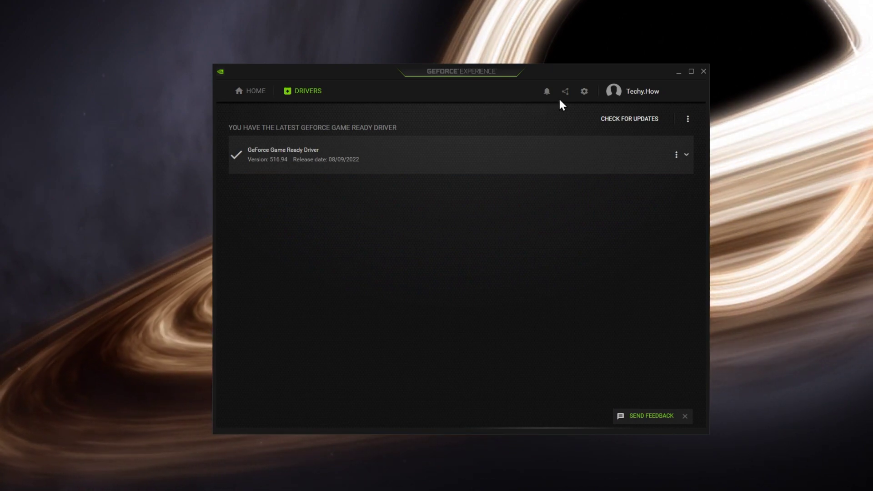
Scroll through GeForce Experience's General settings including Image Scaling, then close the program
{"action": "left_click", "coordinate": [581, 93]}
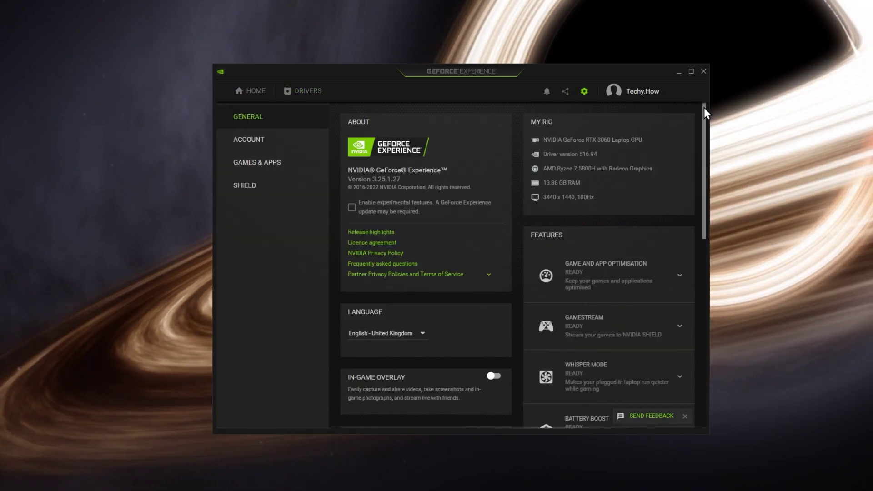
{"action": "left_click_drag", "start_coordinate": [704, 108], "coordinate": [703, 186]}
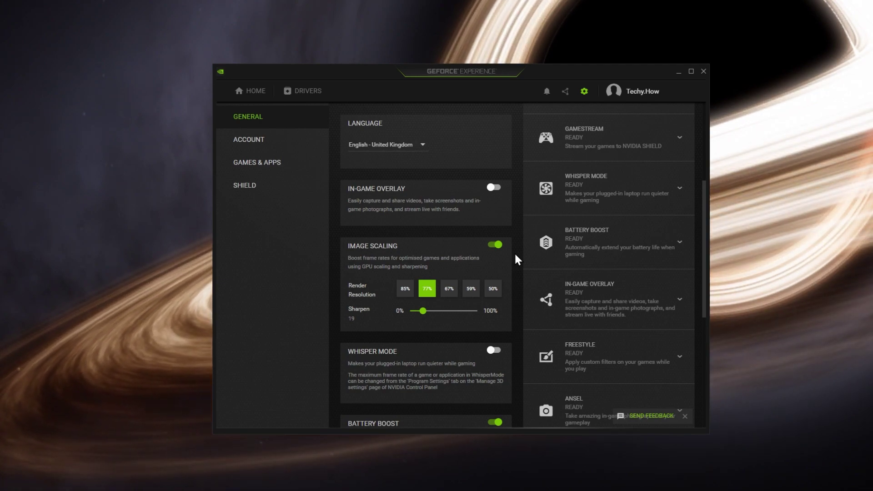
{"action": "left_click", "coordinate": [704, 71]}
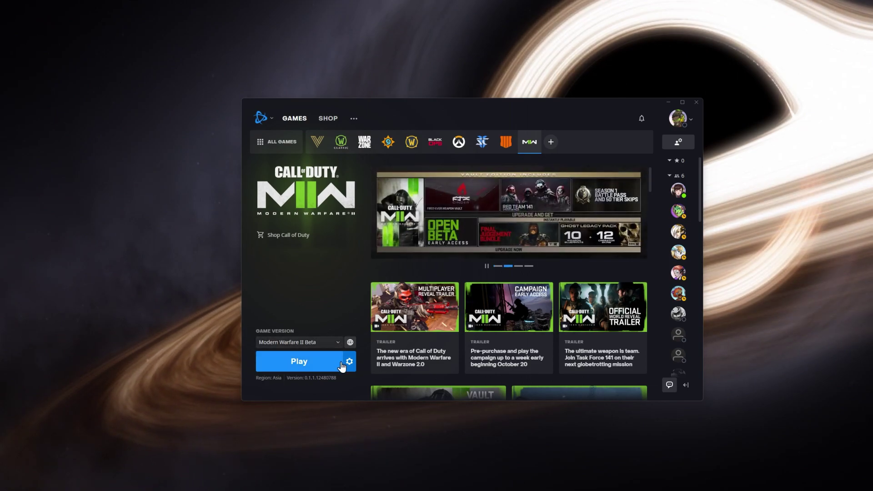
Open the Call of Duty install folder from Battle.net, enter _beta_, and open cod's Properties
{"action": "left_click", "coordinate": [369, 276]}
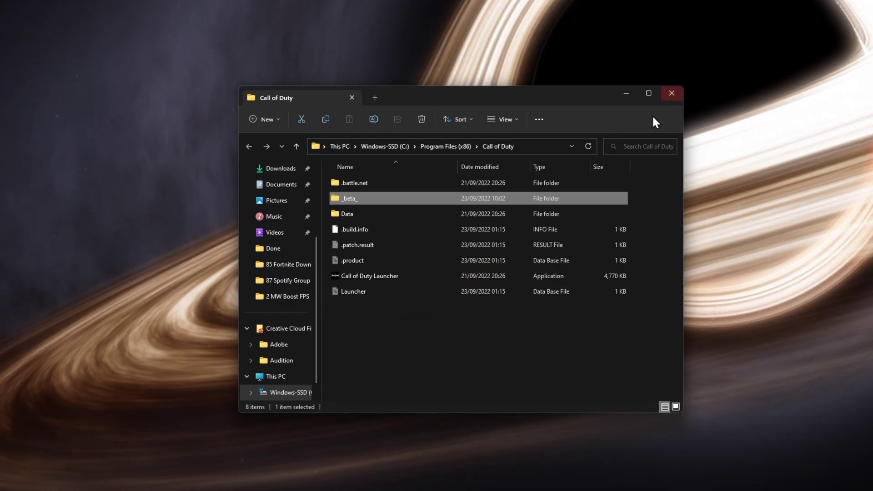
{"action": "double_click", "coordinate": [438, 197]}
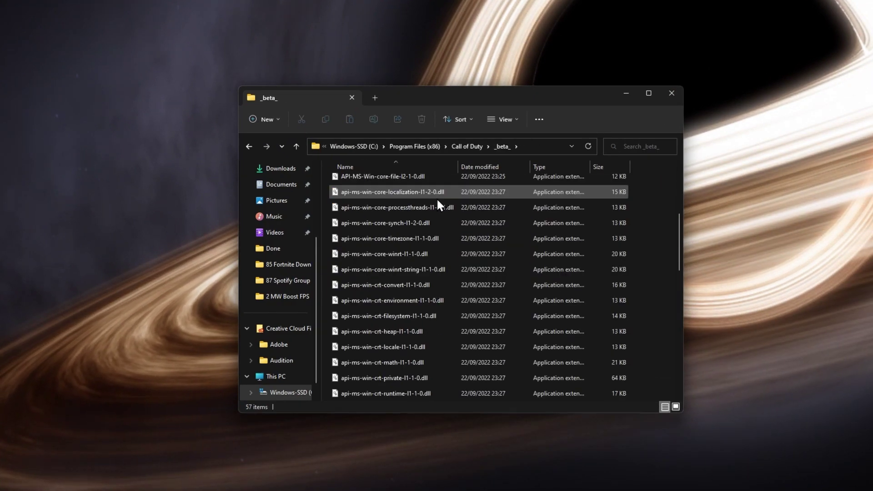
{"action": "scroll", "coordinate": [436, 197], "scroll_direction": "down", "scroll_amount": 5}
{"action": "left_click", "coordinate": [388, 314]}
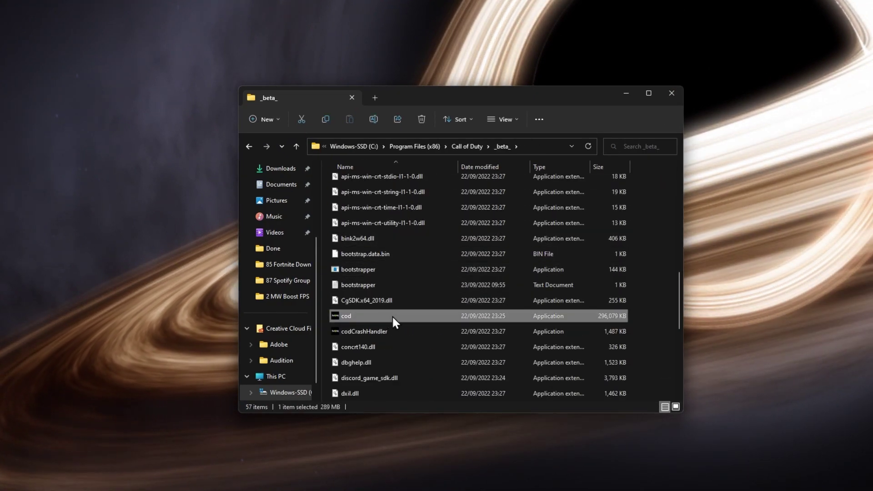
{"action": "right_click", "coordinate": [425, 313]}
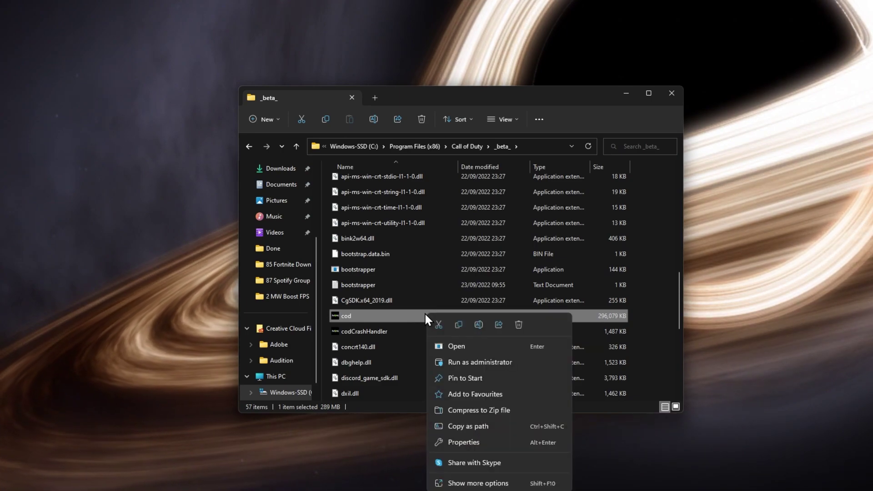
{"action": "left_click", "coordinate": [463, 442]}
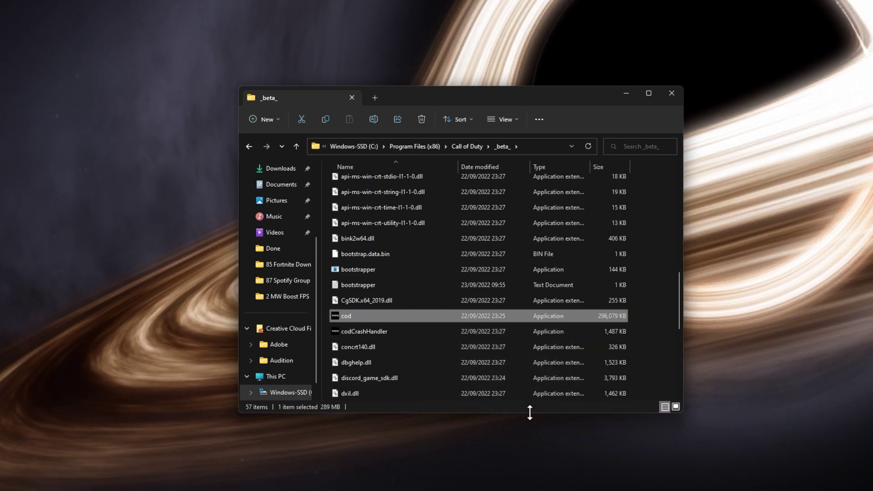
Move the cod Properties dialog up, minimize File Explorer, and show cod's Compatibility settings
{"action": "left_click_drag", "start_coordinate": [500, 296], "coordinate": [427, 116]}
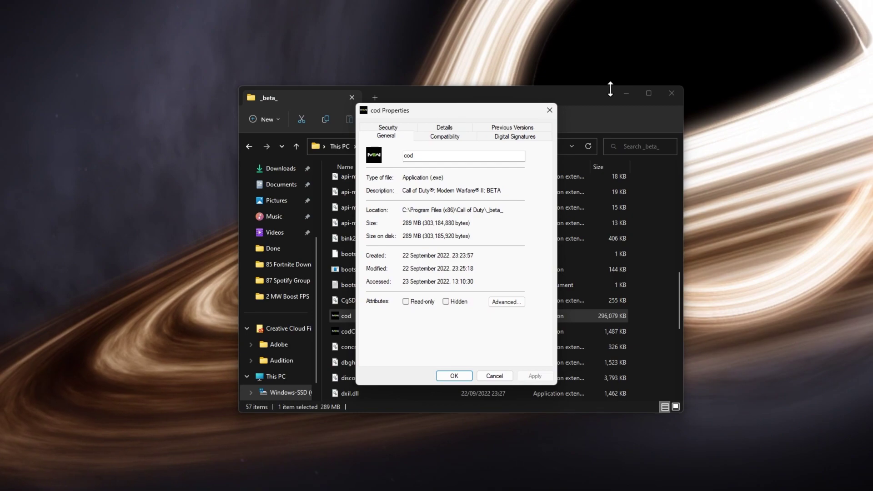
{"action": "left_click", "coordinate": [626, 93]}
{"action": "left_click", "coordinate": [442, 140]}
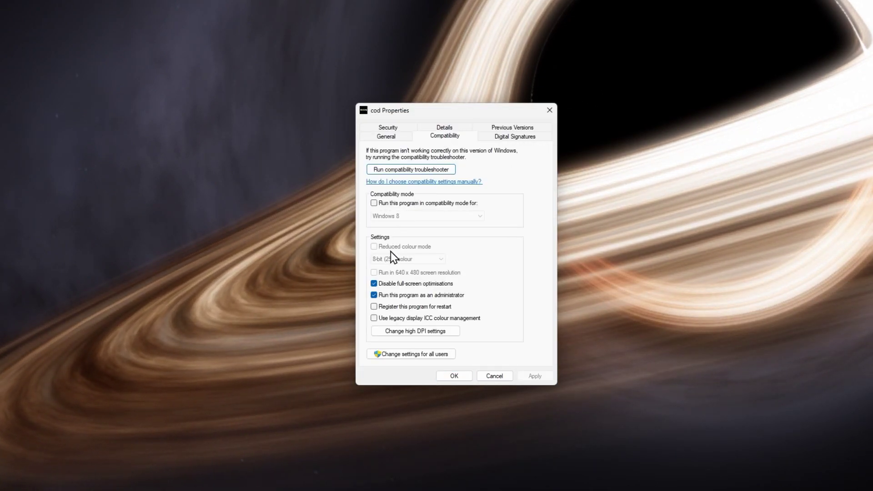